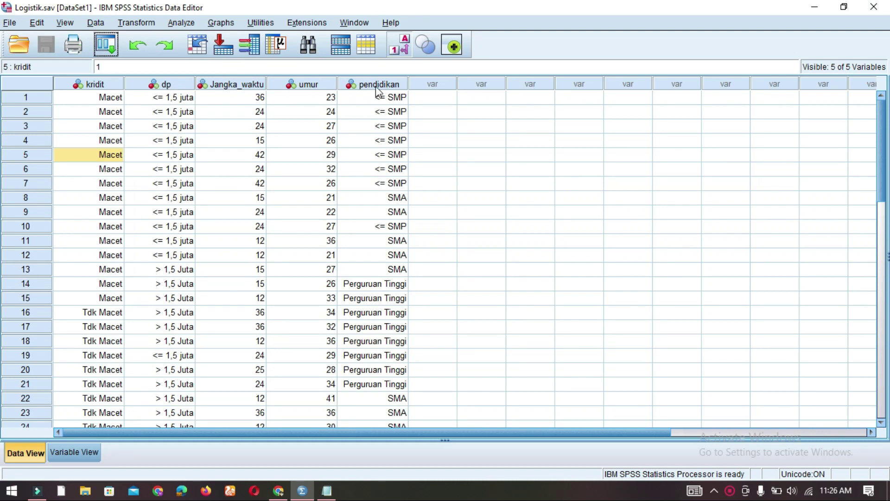
Step: Switch to Notepad and review the research case description and the coding of Kredit, DP, Jangka waktu pembayaran, Umur and Pendidikan
left_click(327, 491)
left_click(153, 181)
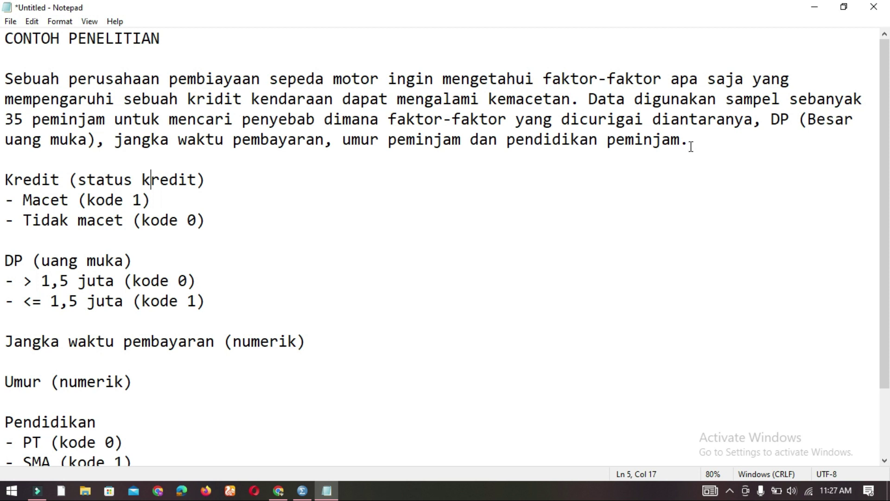
left_click_drag(6, 180, 236, 216)
left_click(234, 214)
scroll(222, 340, "down", 1)
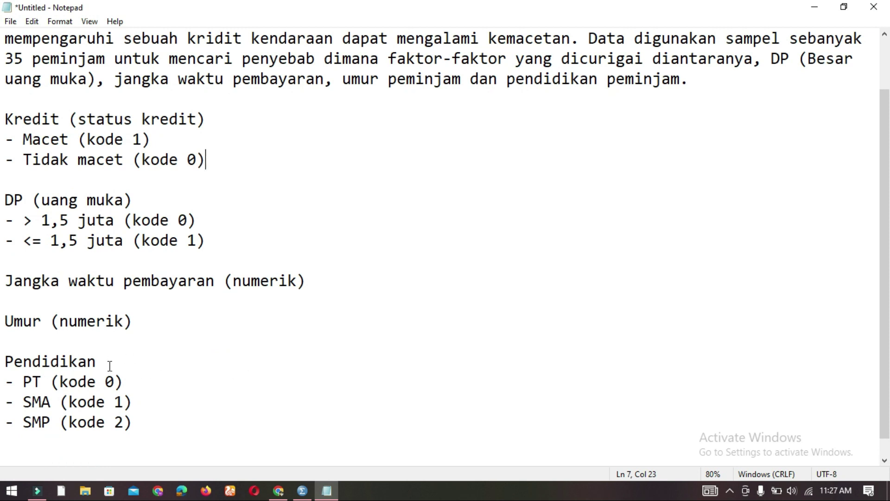
left_click_drag(116, 200, 168, 220)
left_click_drag(114, 139, 138, 145)
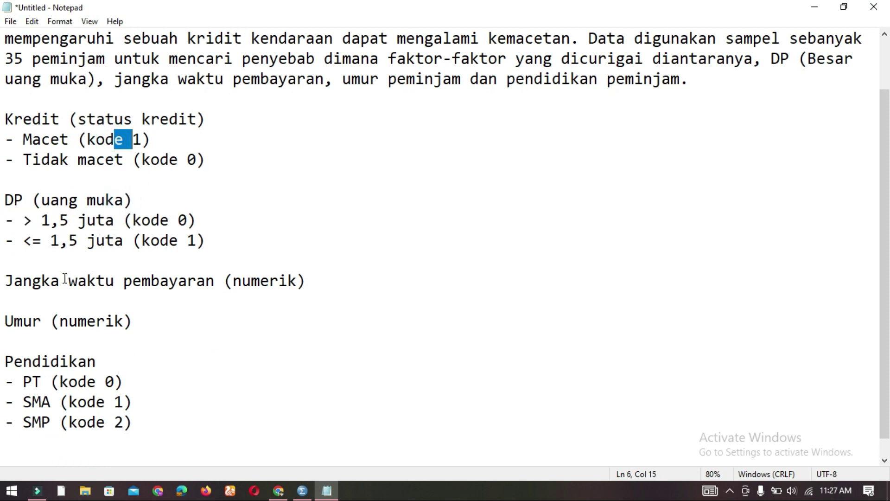
left_click_drag(67, 281, 251, 281)
left_click_drag(61, 321, 78, 321)
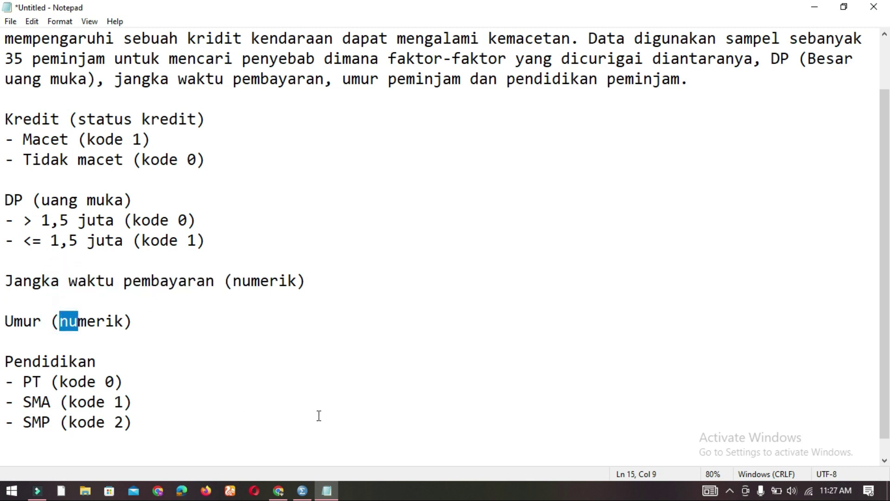
Step: Return to the SPSS data and examine the values in the kridit, dp, Jangka_waktu, umur and pendidikan columns
left_click(302, 490)
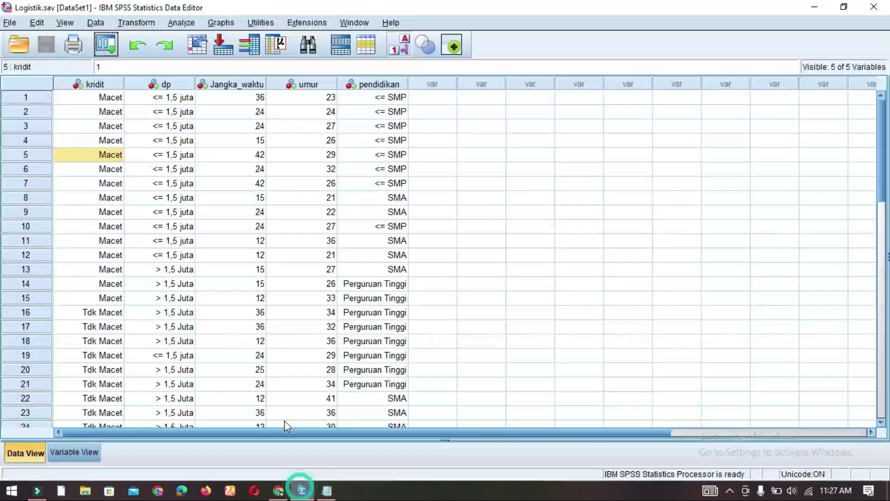
left_click(133, 198)
left_click_drag(111, 99, 103, 249)
left_click_drag(185, 97, 182, 370)
left_click_drag(256, 104, 259, 255)
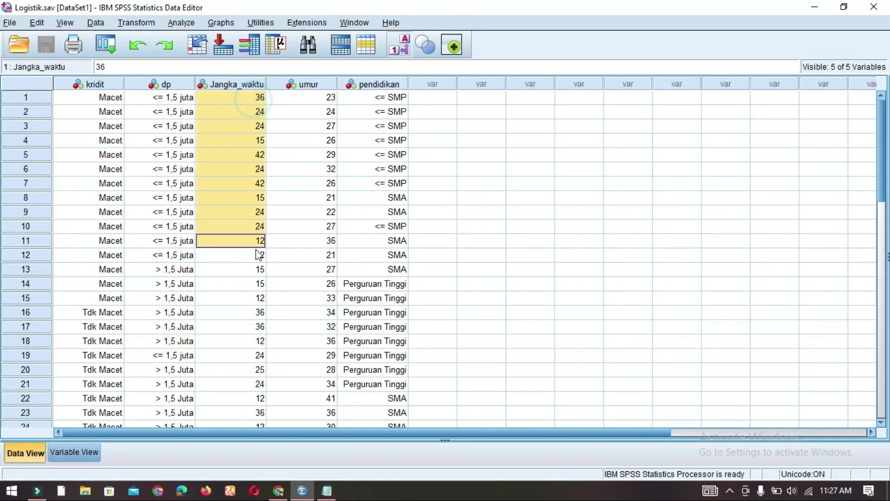
left_click_drag(310, 158, 310, 283)
left_click(380, 126)
left_click_drag(386, 155, 463, 228)
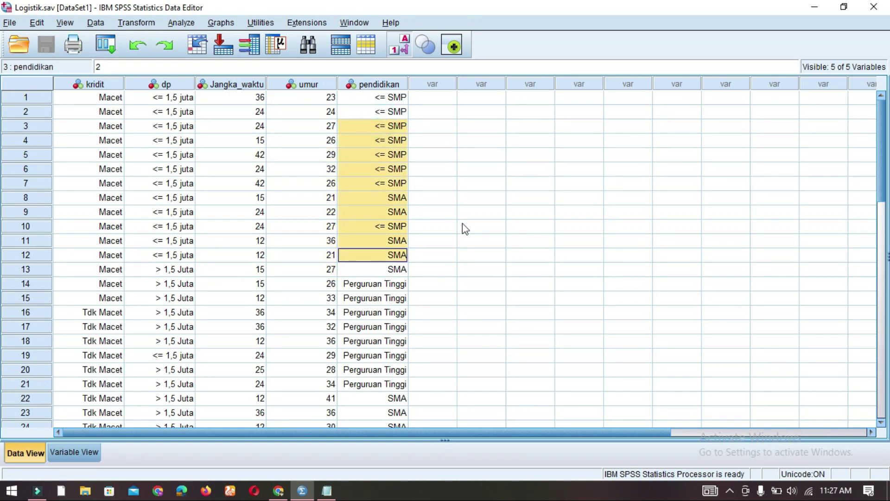
left_click(472, 226)
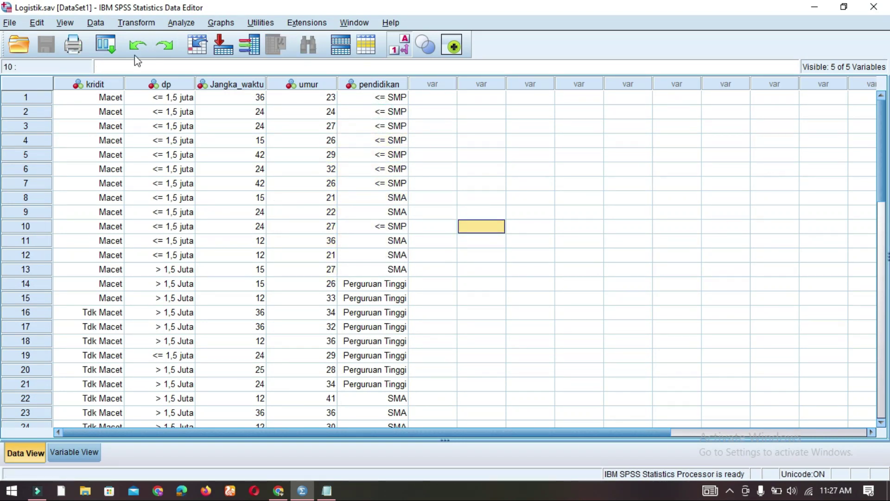
Step: Turn off the value labels to inspect the numeric codes in the data, and turn the labels back on
left_click(70, 24)
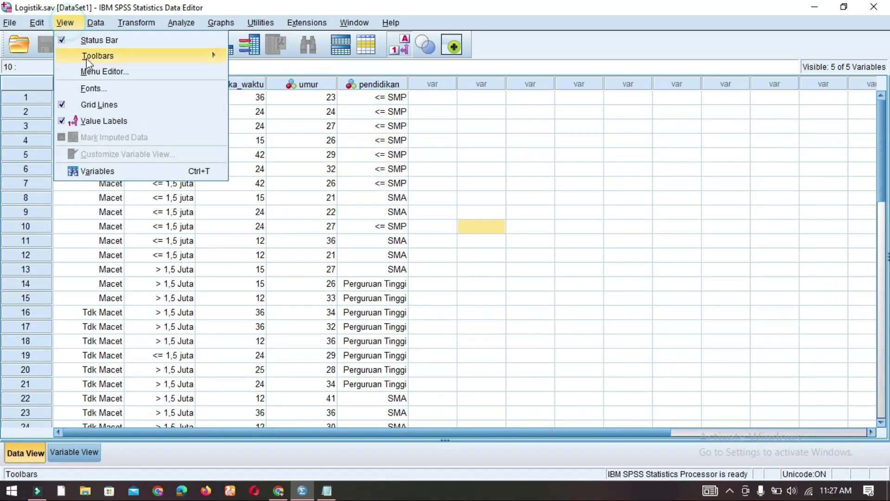
left_click(102, 121)
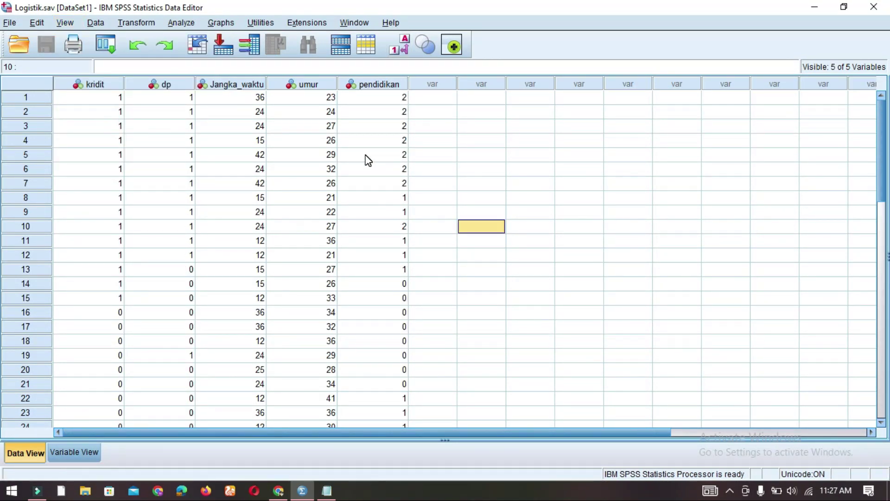
left_click(72, 25)
left_click(80, 121)
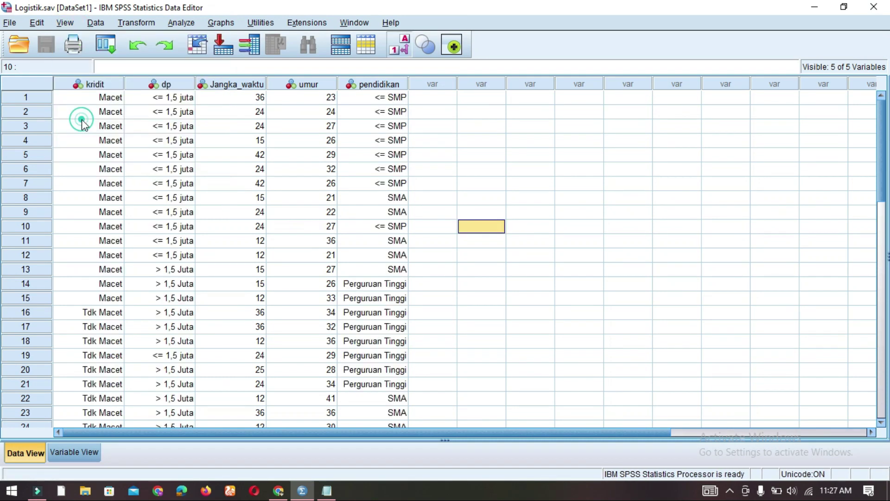
Step: Look through the data rows down to the last case and return to the first row
left_click(447, 199)
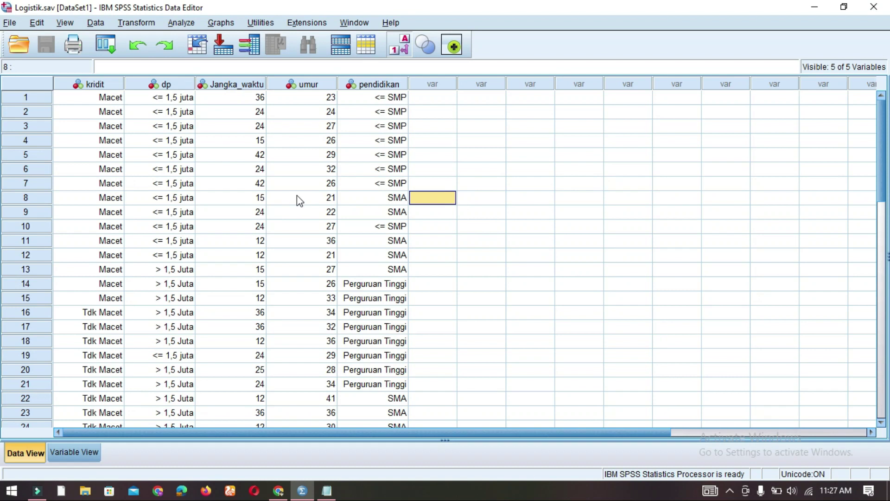
scroll(296, 196, "down", 2)
scroll(300, 201, "down", 2)
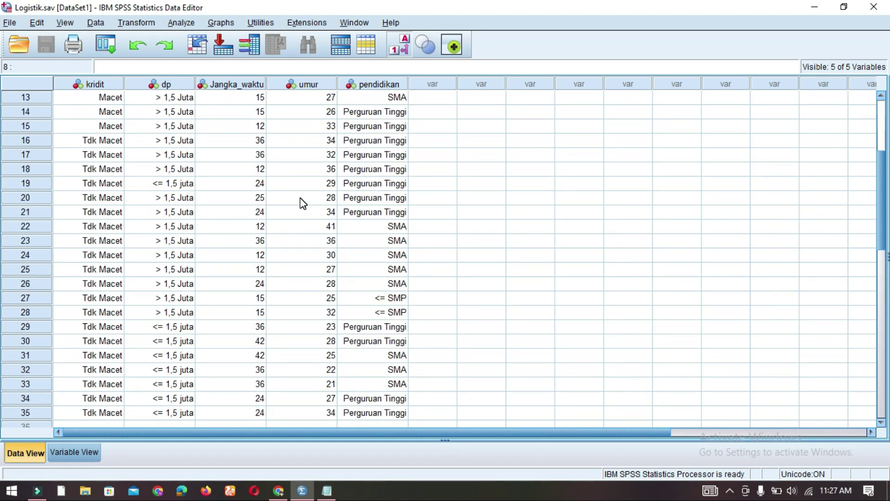
scroll(300, 200, "up", 4)
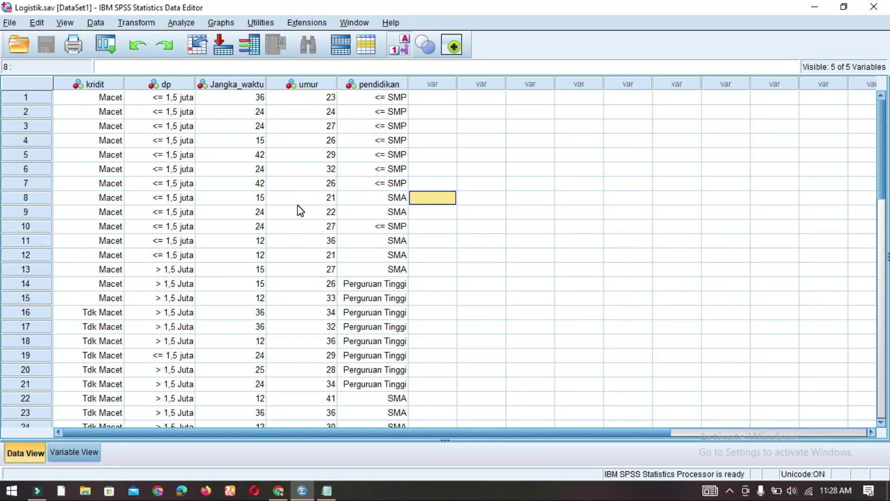
Step: Start a Binary Logistic regression analysis on the data set
left_click(190, 26)
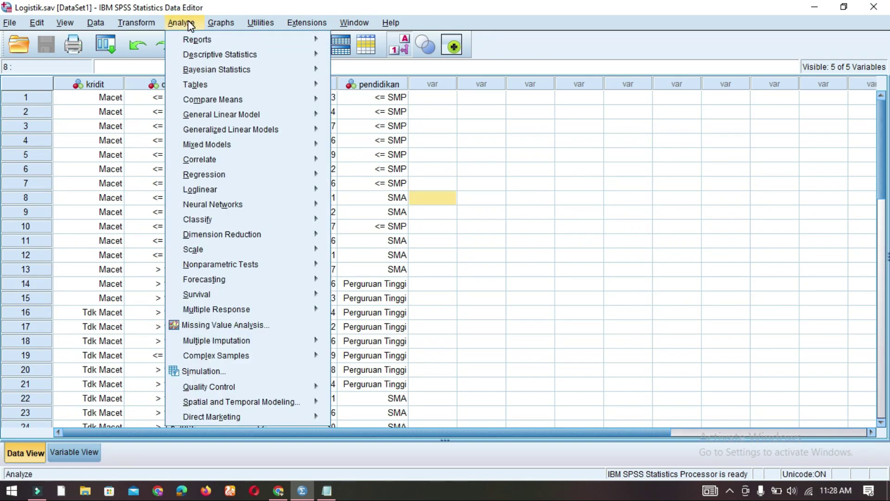
mouse_move(238, 176)
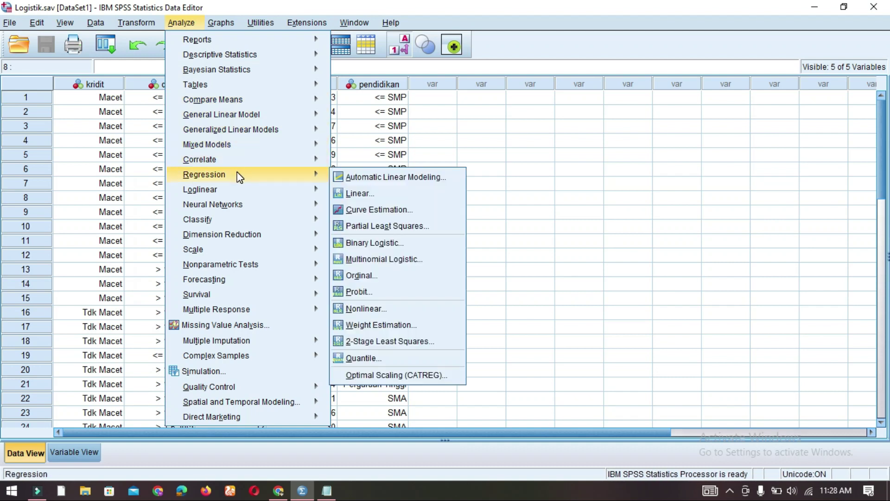
left_click(395, 245)
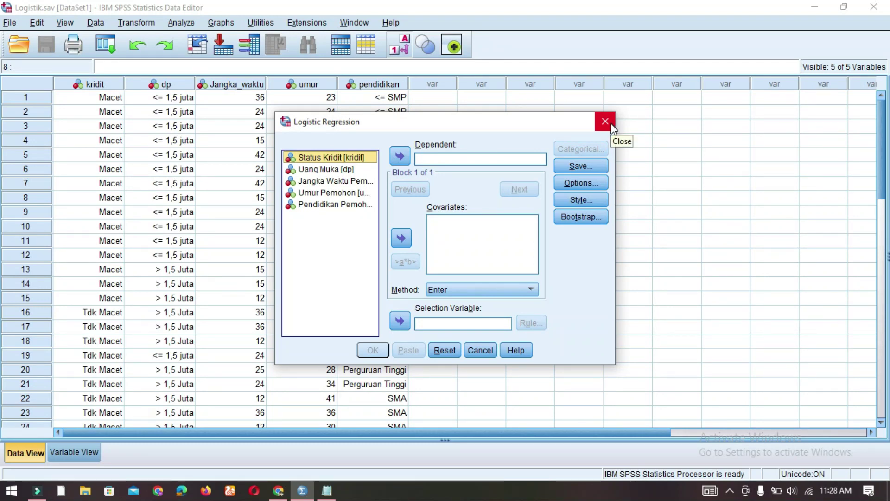
Step: Review the category codes of Kredit, DP and Pendidikan in Notepad, comparing the code 0 categories of DP and Pendidikan
left_click(327, 491)
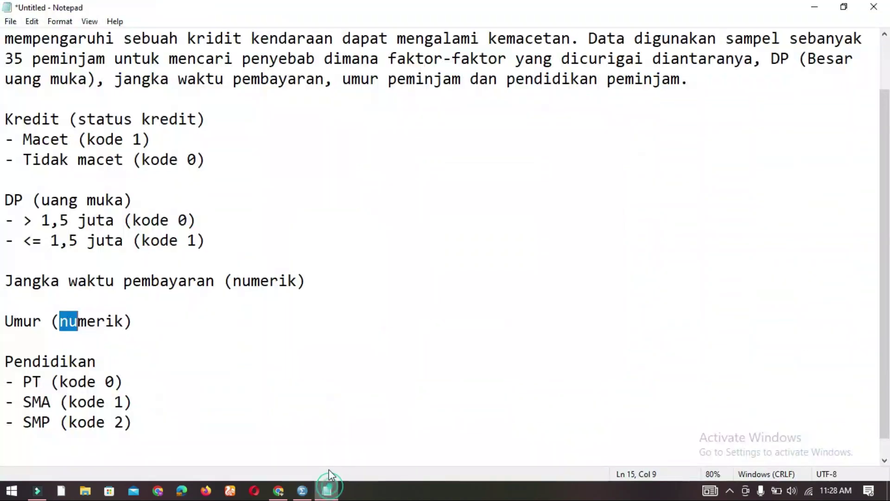
left_click(185, 205)
left_click_drag(13, 119, 258, 396)
left_click(233, 343)
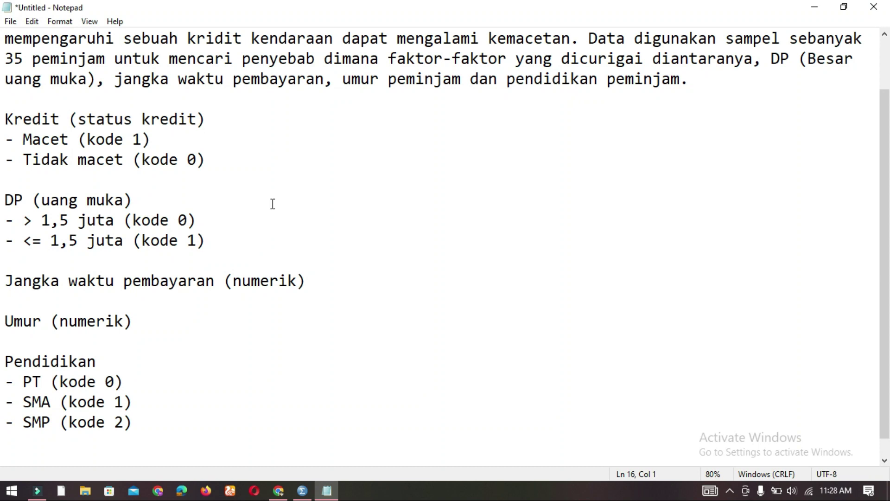
left_click_drag(22, 199, 99, 244)
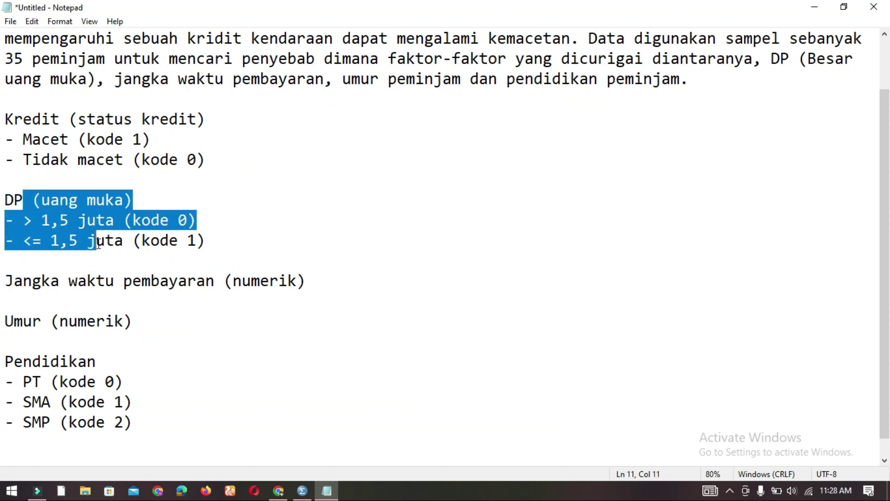
left_click_drag(22, 362, 114, 421)
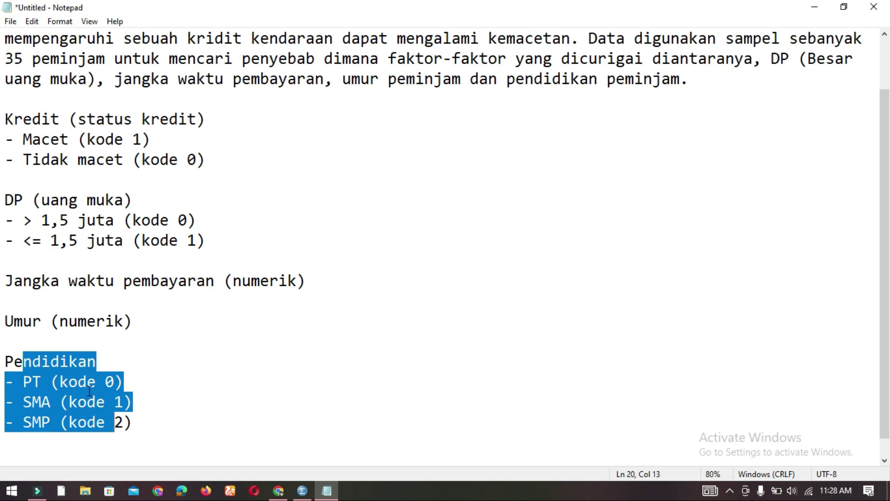
left_click(117, 395)
left_click_drag(67, 382, 115, 381)
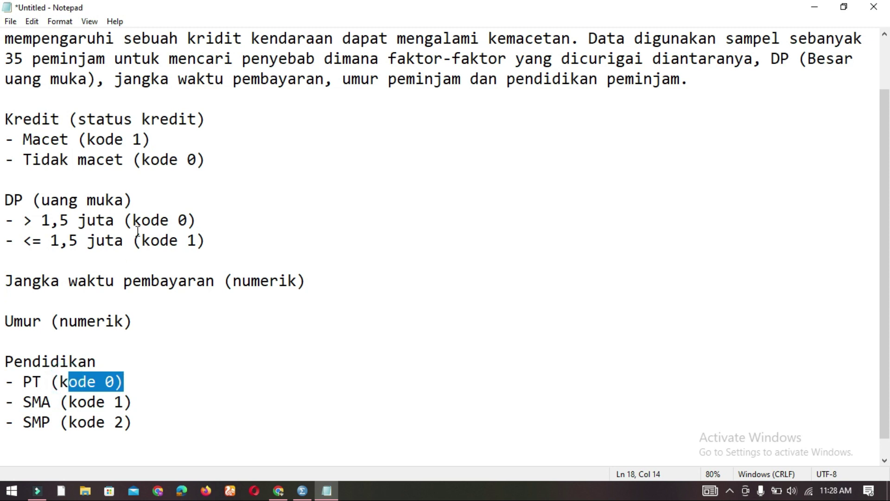
left_click_drag(133, 220, 186, 220)
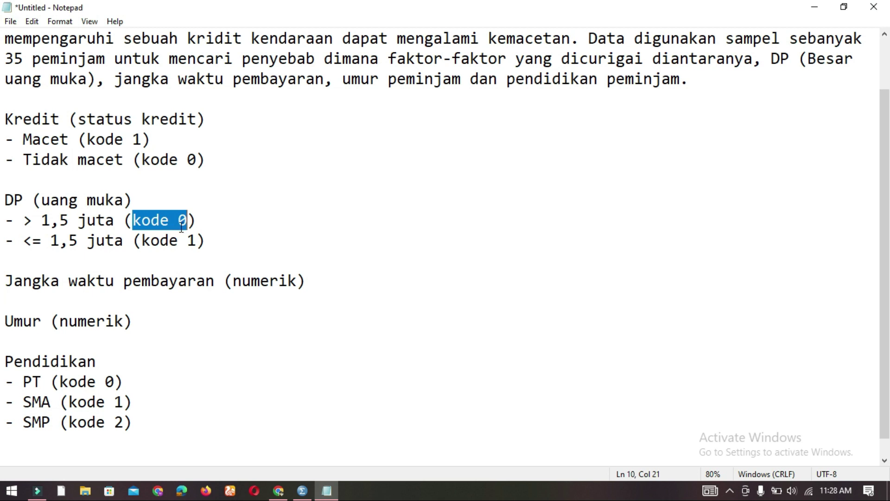
left_click_drag(59, 381, 123, 382)
left_click(122, 382)
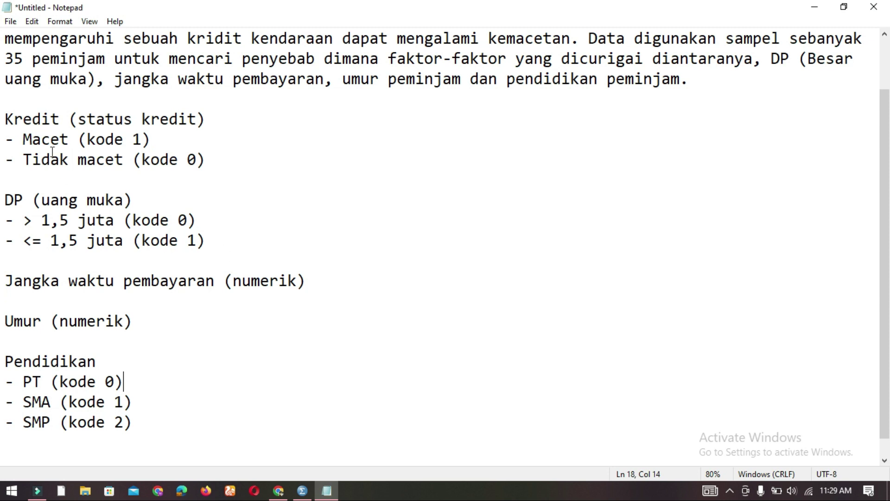
left_click_drag(23, 119, 130, 146)
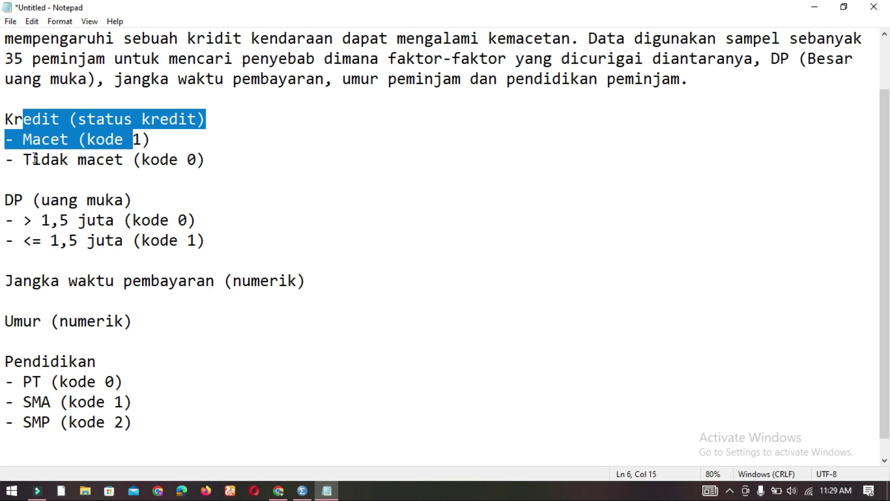
left_click(38, 141)
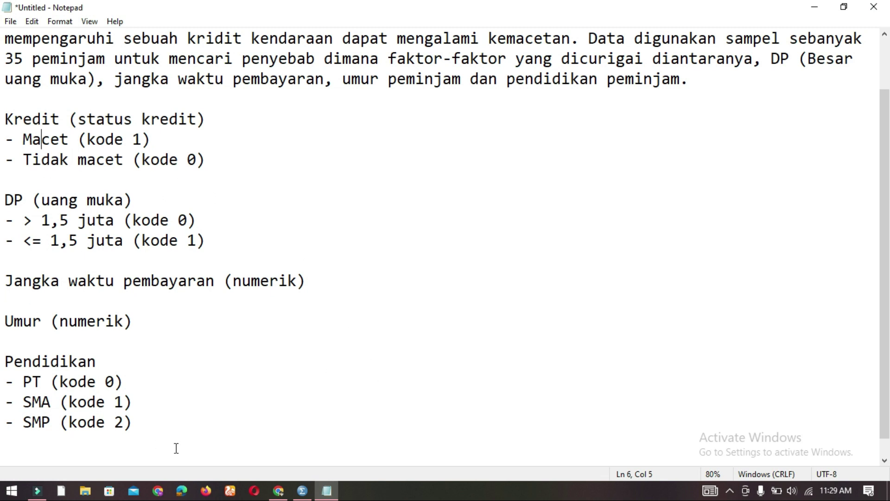
Step: Back in SPSS, assign Status Kridit as the dependent variable and dp, Jangka_waktu, umur and pendidikan as covariates in the logistic regression
left_click(297, 492)
left_click_drag(439, 121, 482, 145)
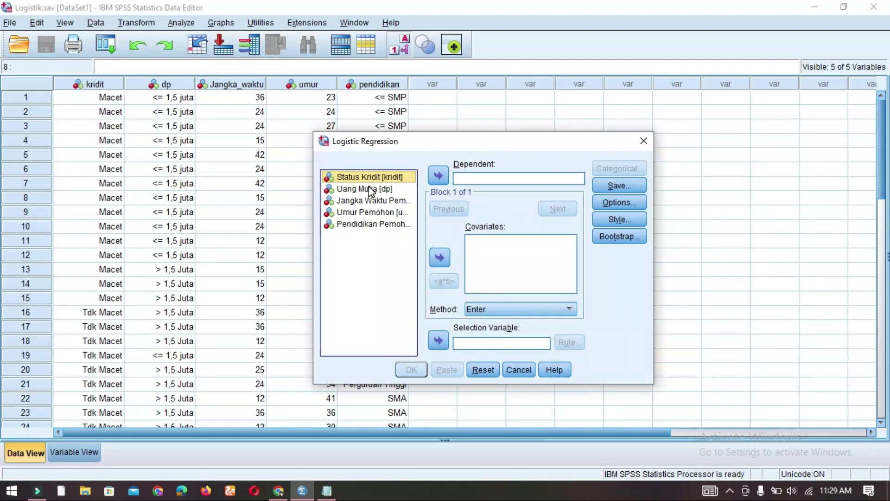
left_click(443, 175)
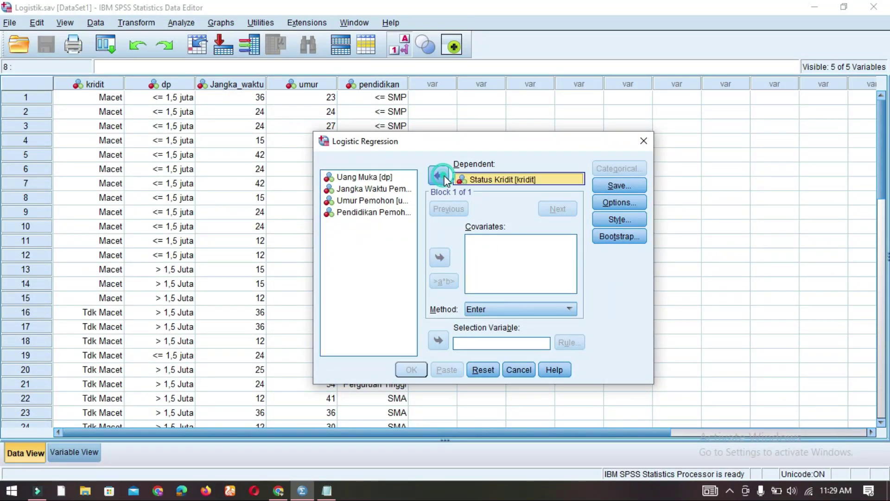
left_click(380, 180)
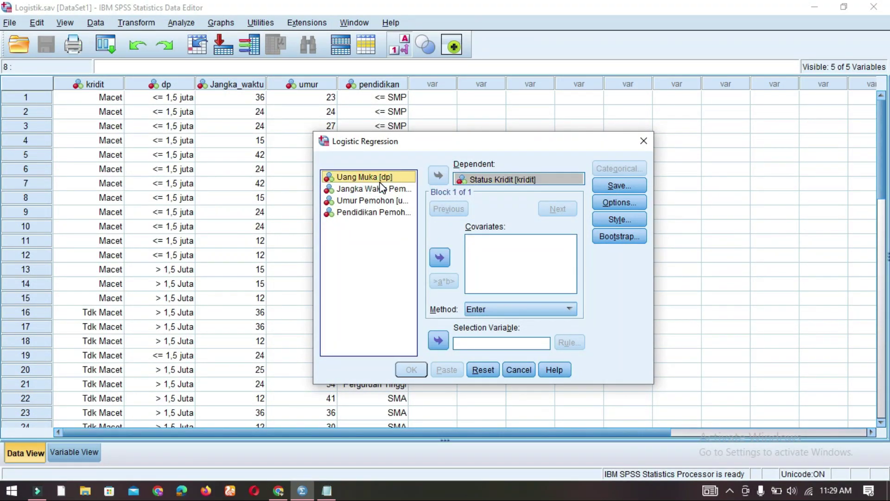
left_click(383, 213, "shift")
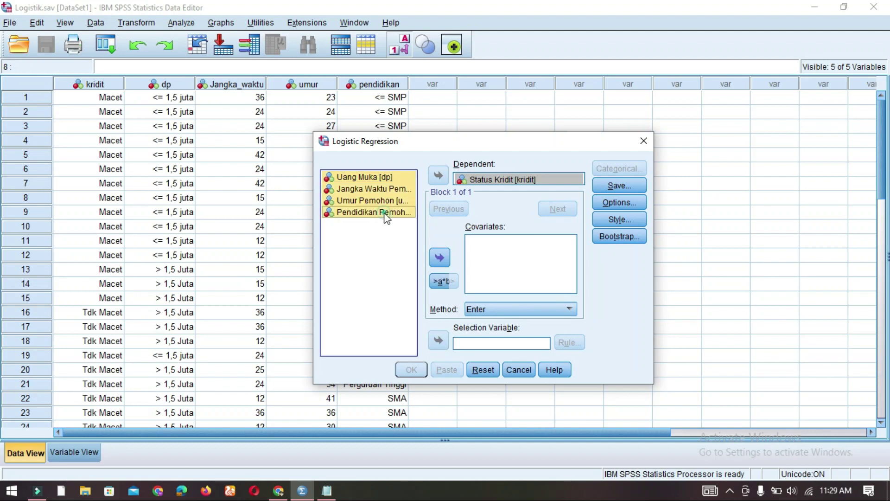
left_click(440, 259)
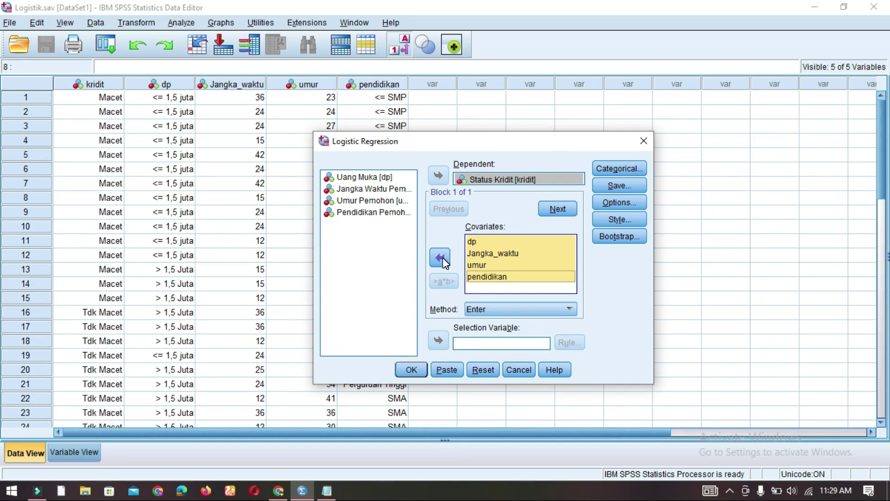
Step: Define dp and pendidikan as categorical covariates of the logistic regression
left_click(618, 169)
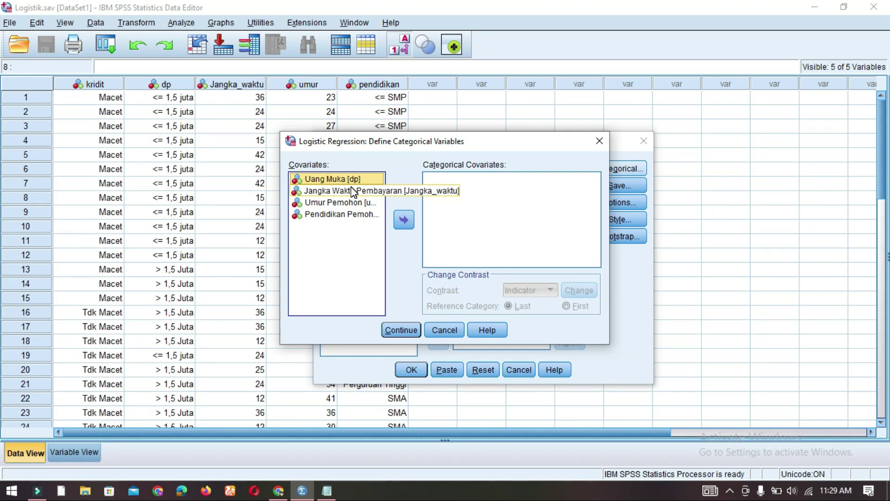
left_click(403, 219)
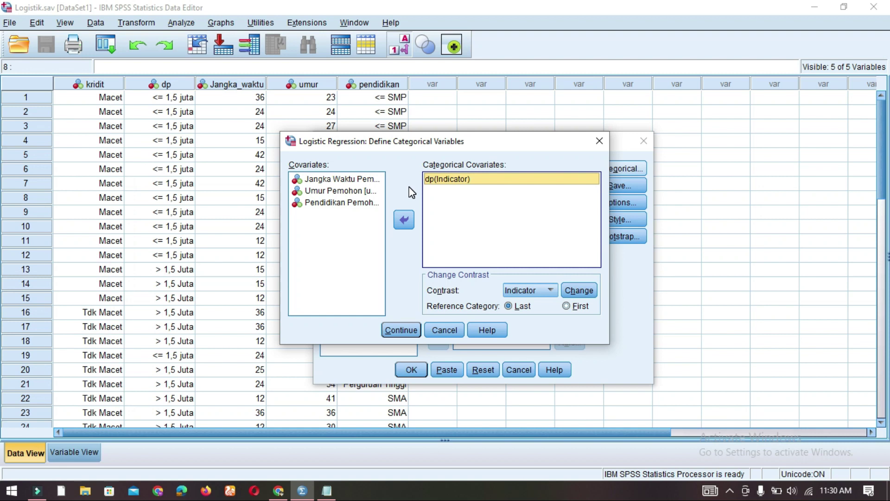
left_click(351, 208)
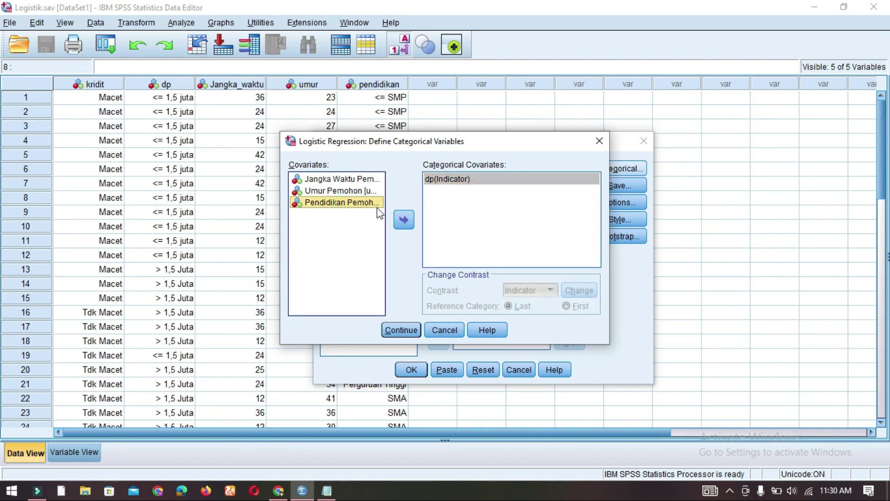
left_click(397, 224)
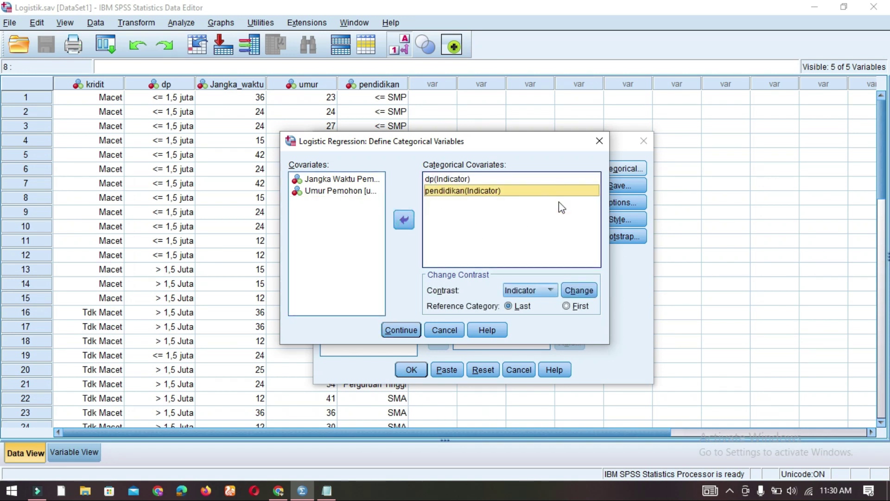
Step: Set the first category as the reference category for pendidikan, keeping the Indicator contrast, and apply the categorical variable definitions
left_click(572, 308)
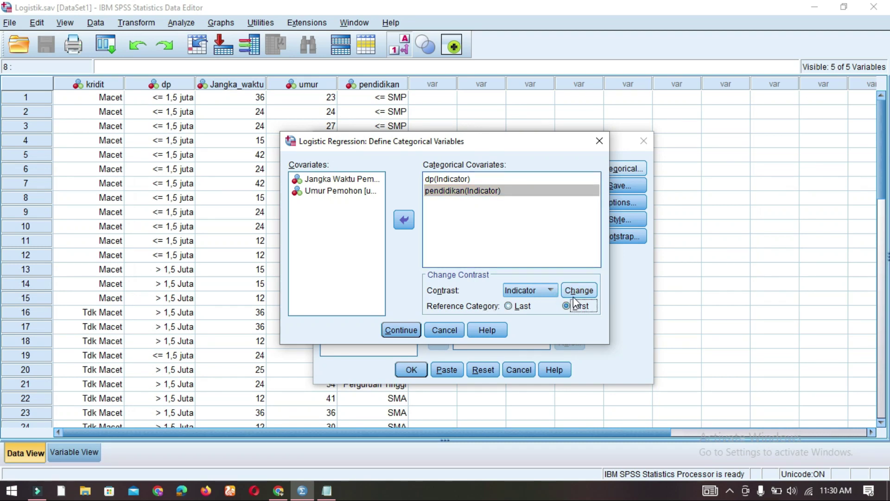
left_click(575, 292)
left_click(401, 330)
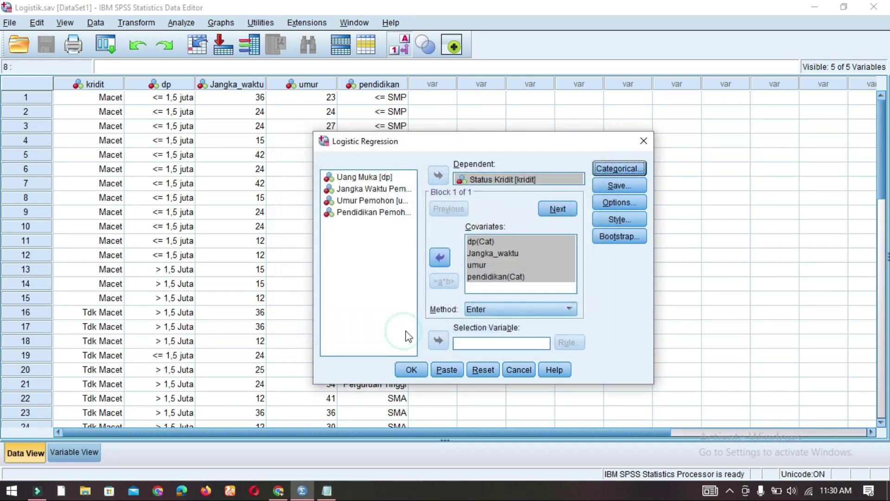
Step: Request the Hosmer-Lemeshow goodness-of-fit test and a 95% CI for exp(B), and run the logistic regression
left_click(607, 203)
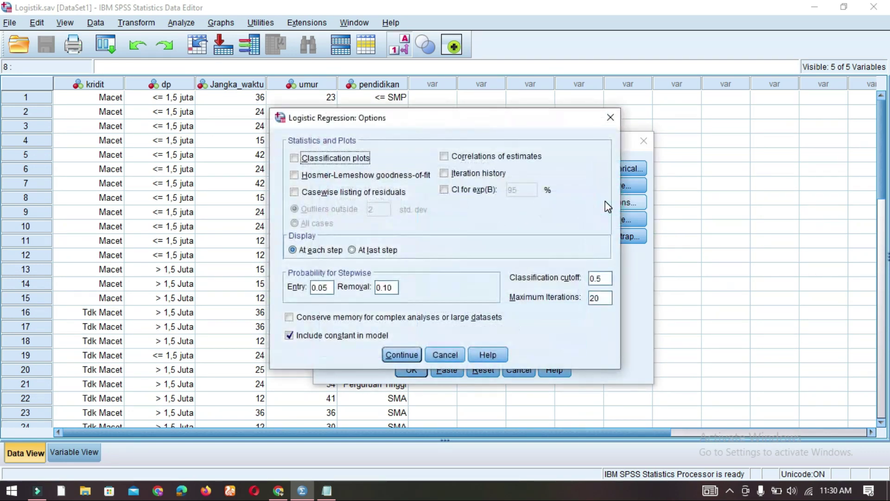
left_click(295, 175)
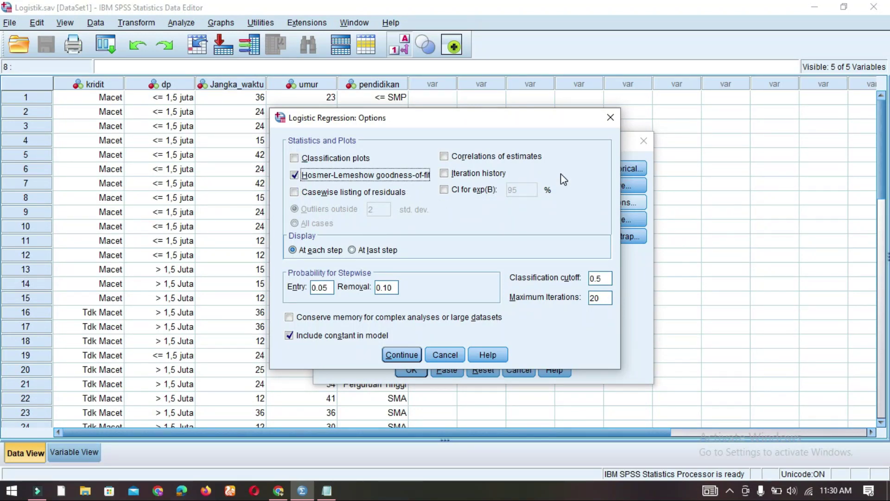
left_click(462, 191)
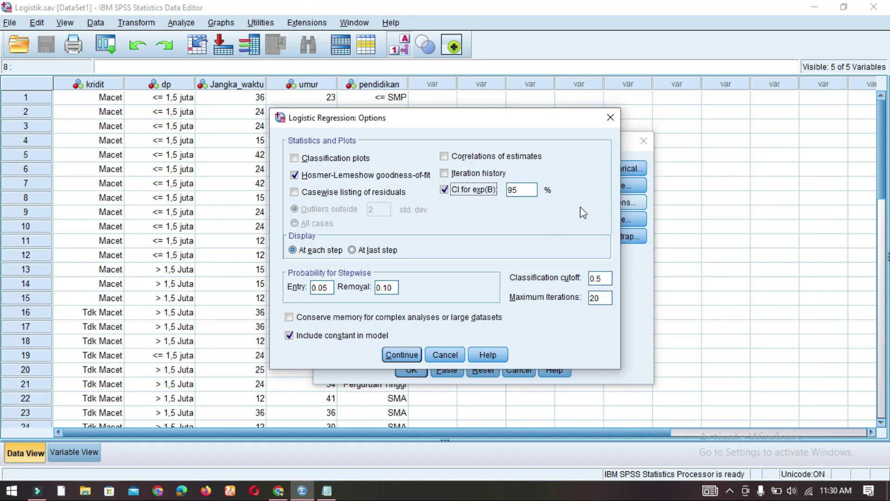
left_click(409, 355)
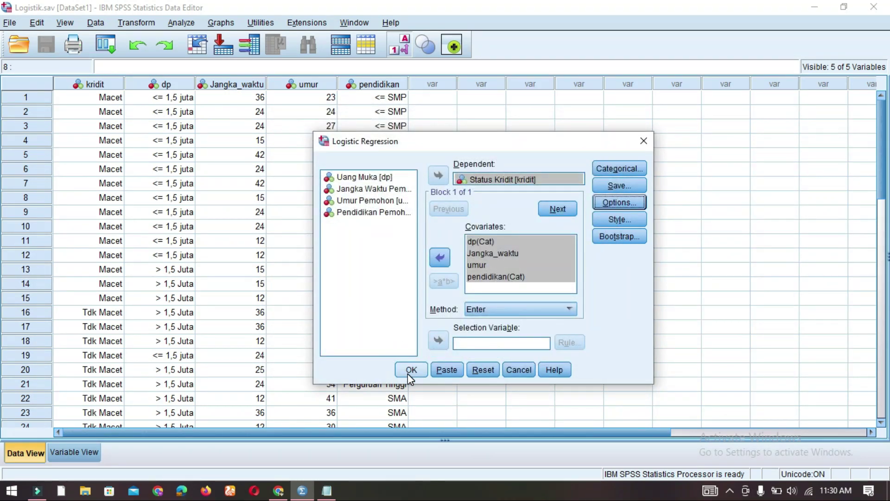
left_click(410, 369)
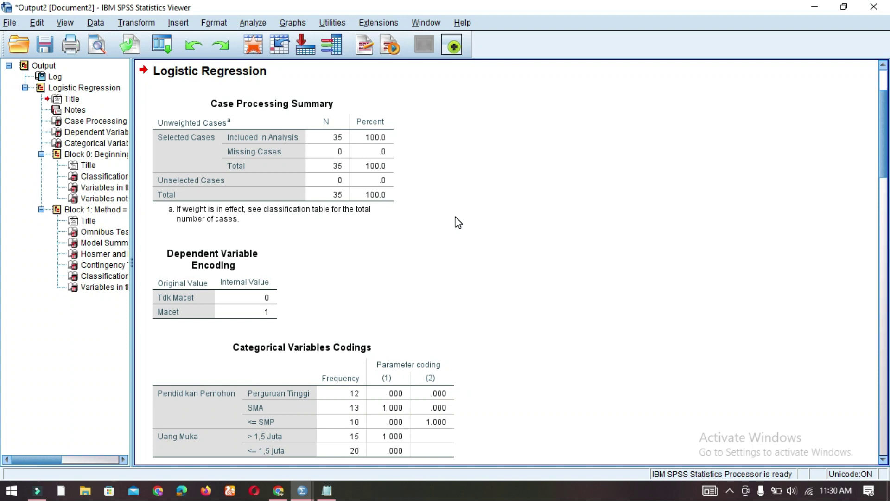
Step: Examine the logistic regression output from the case processing summary through Block 0 and Block 1 to the final Variables in the Equation table
scroll(360, 227, "down", 3)
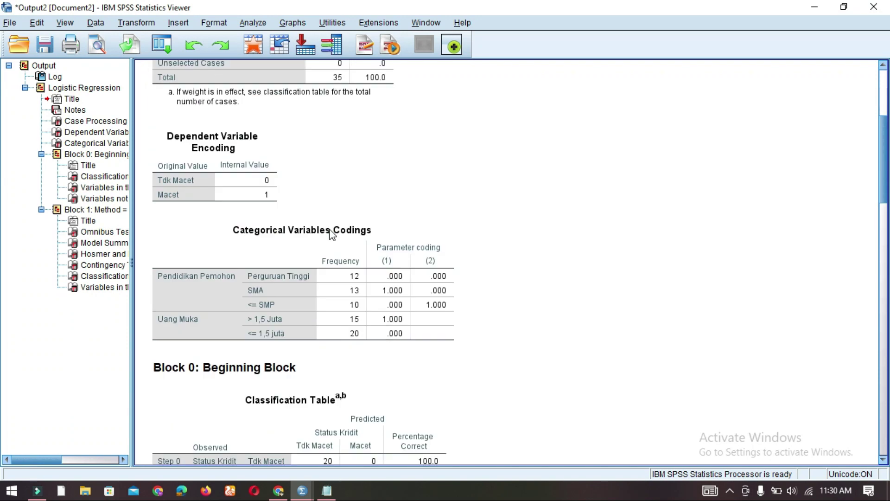
scroll(347, 230, "down", 9)
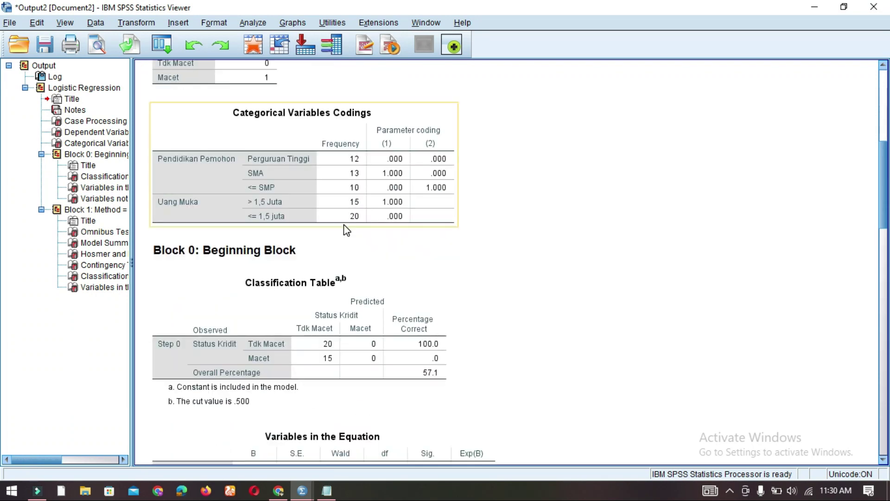
scroll(345, 229, "down", 9)
scroll(381, 240, "down", 3)
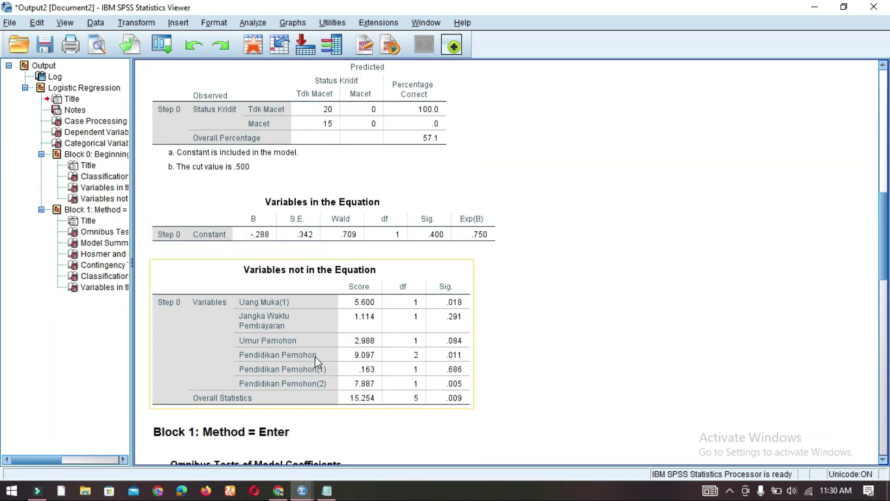
scroll(317, 360, "down", 20)
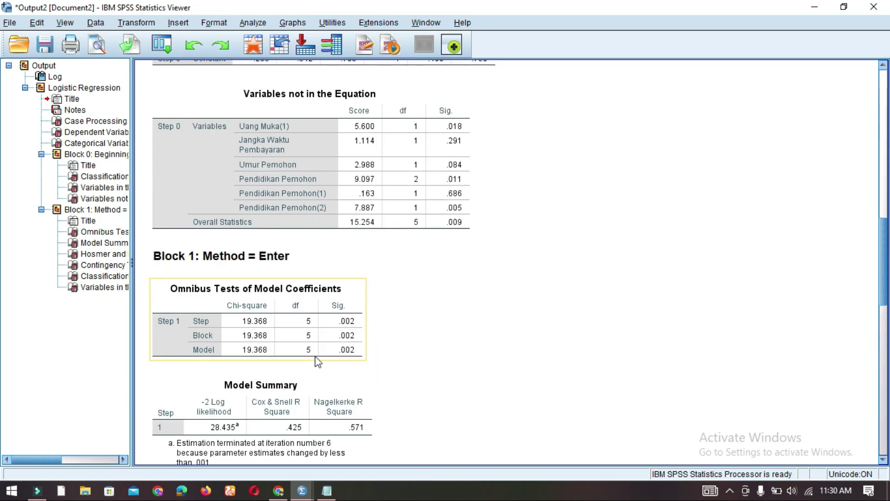
scroll(317, 361, "down", 16)
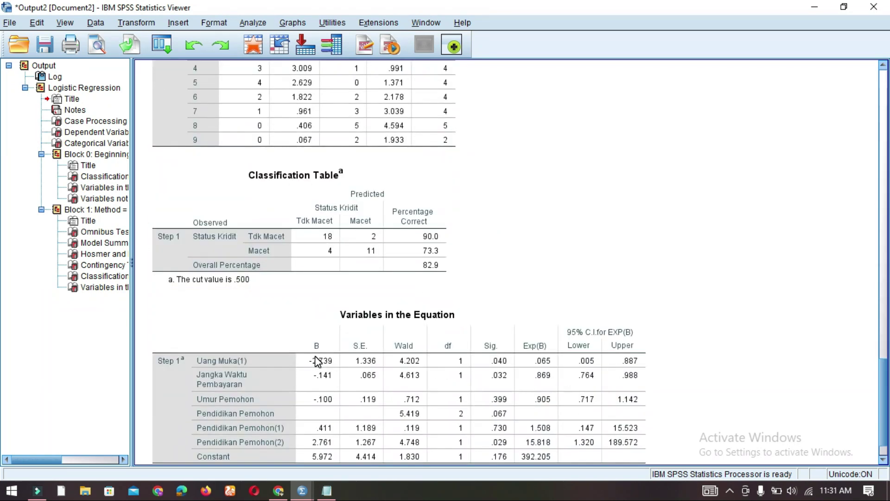
scroll(317, 360, "down", 2)
left_click(307, 343)
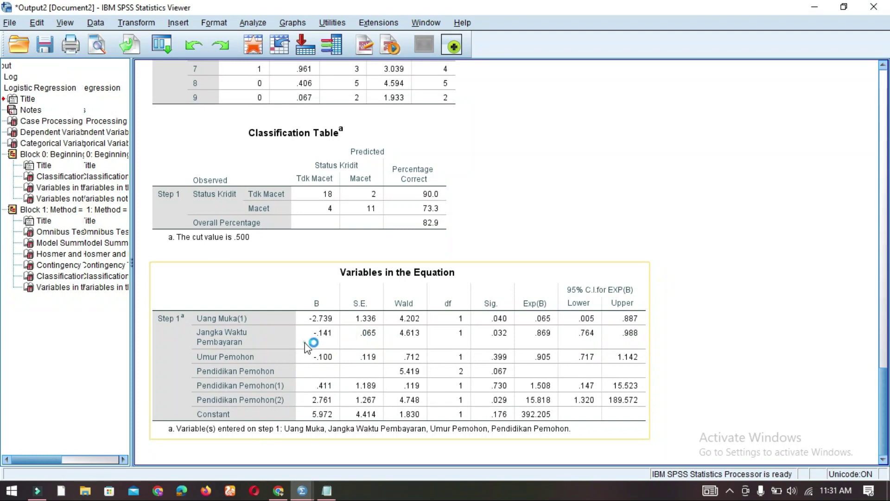
scroll(327, 344, "up", 20)
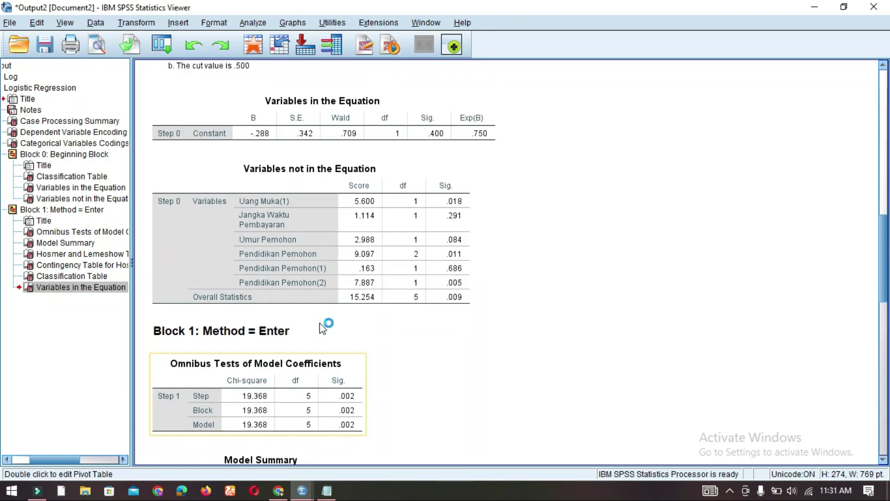
scroll(324, 329, "down", 20)
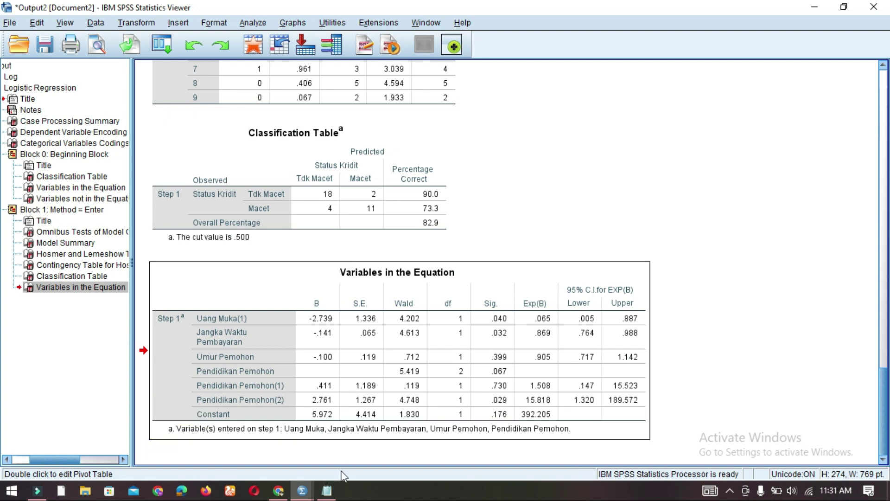
Step: Check the numeric codes behind the pendidikan categories in the Logistik.sav data by turning value labels off and back on
left_click(306, 491)
left_click(230, 440)
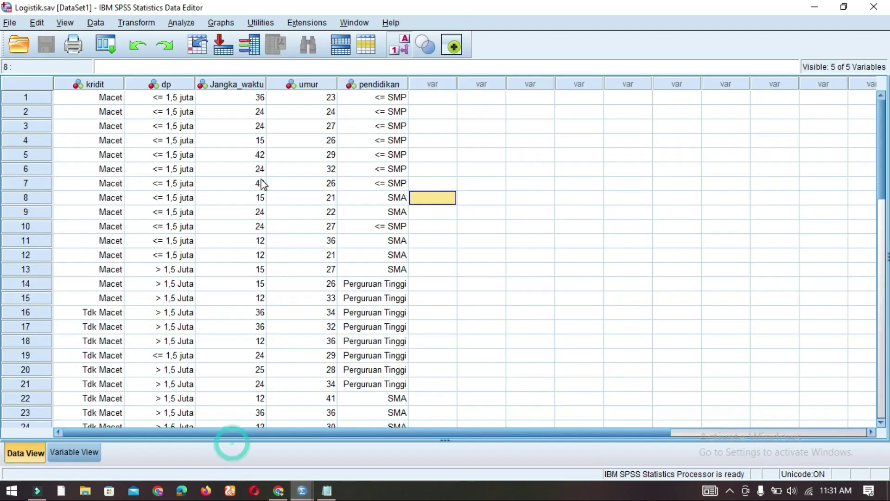
left_click(376, 112)
left_click(60, 26)
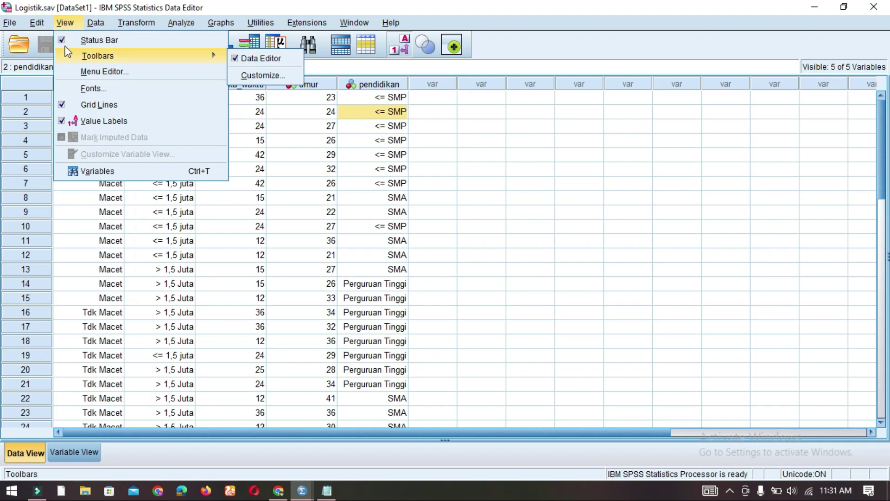
left_click(94, 125)
left_click(399, 99)
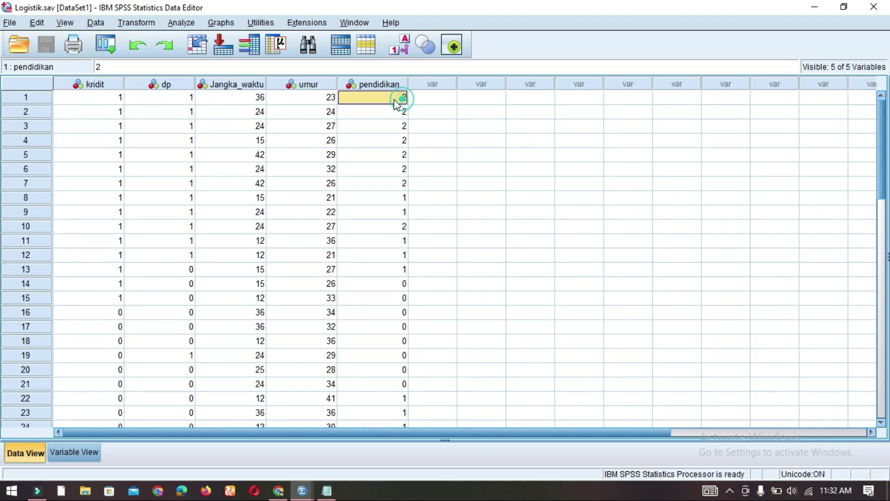
left_click(56, 22)
left_click(95, 125)
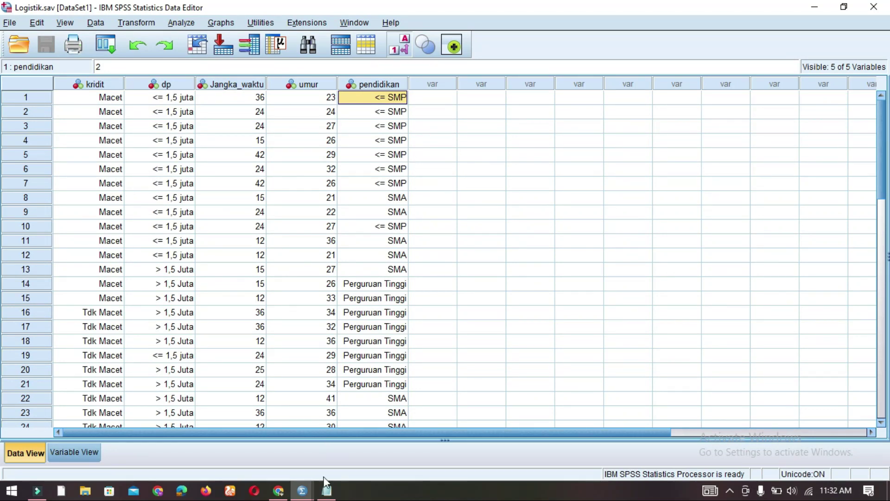
Step: Return to the regression output and examine the Variables in the Equation, Hosmer and Lemeshow Test and Model Summary tables
left_click(302, 490)
left_click(338, 459)
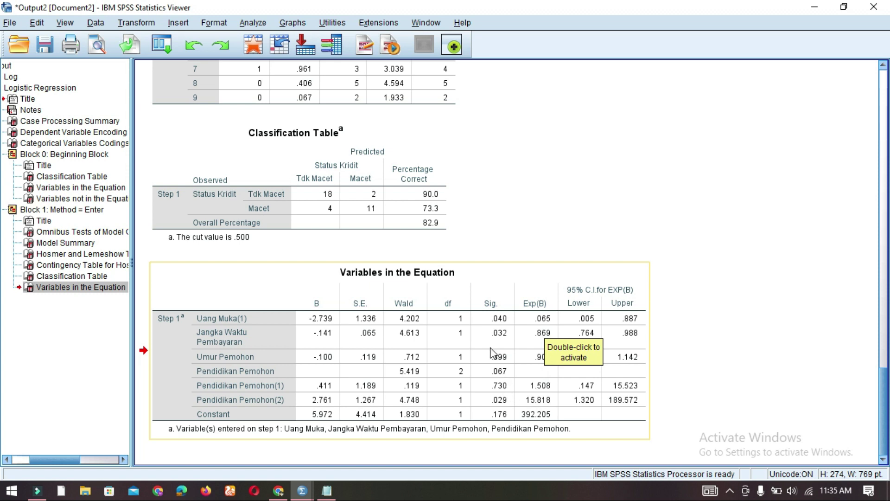
scroll(492, 351, "up", 10)
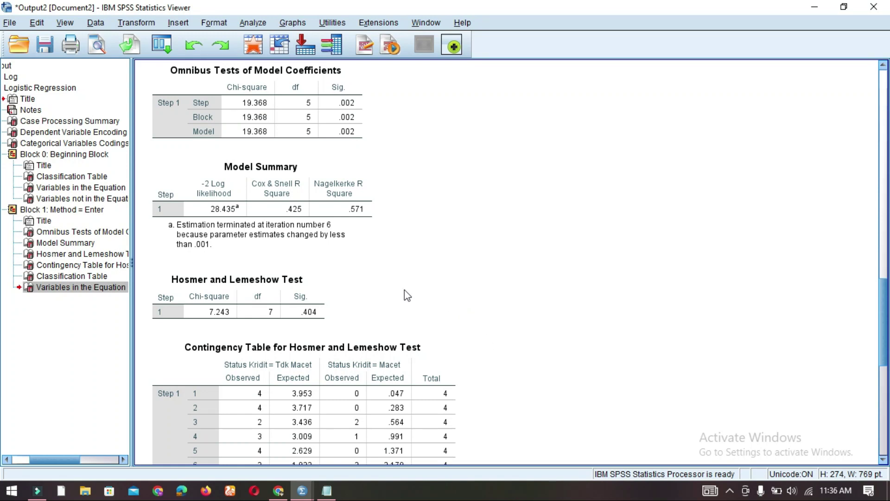
left_click(258, 312)
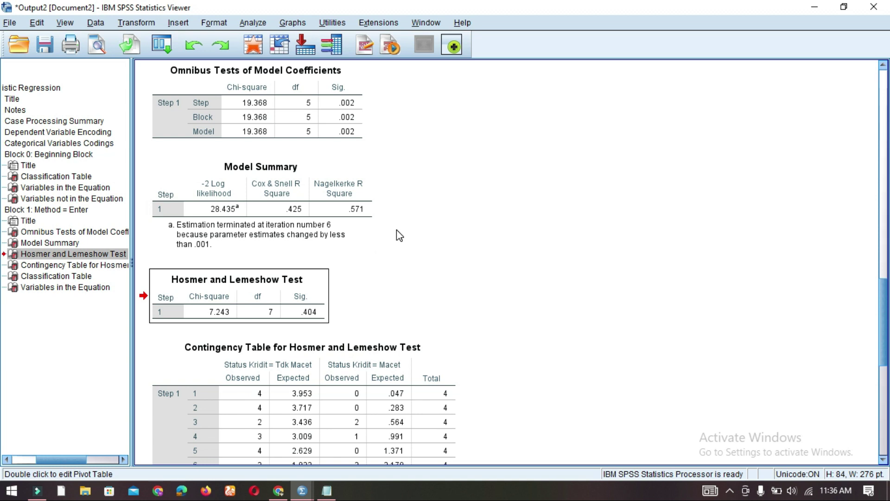
left_click(280, 224)
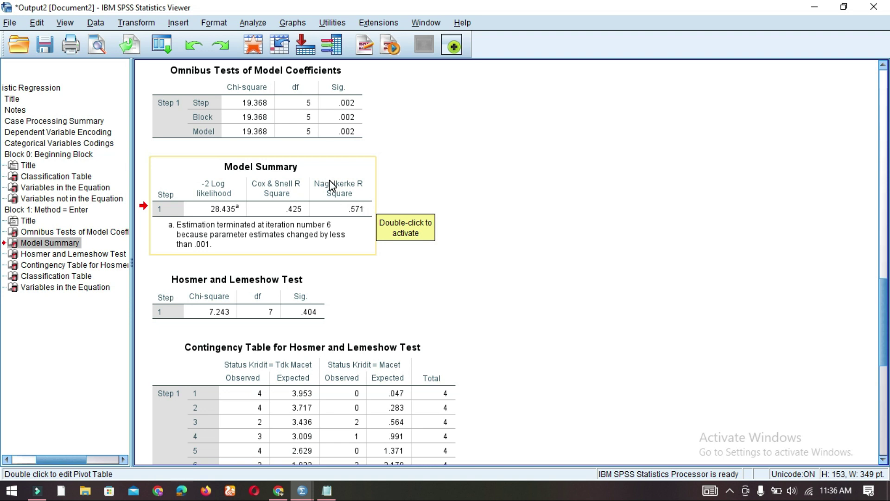
scroll(324, 301, "down", 10)
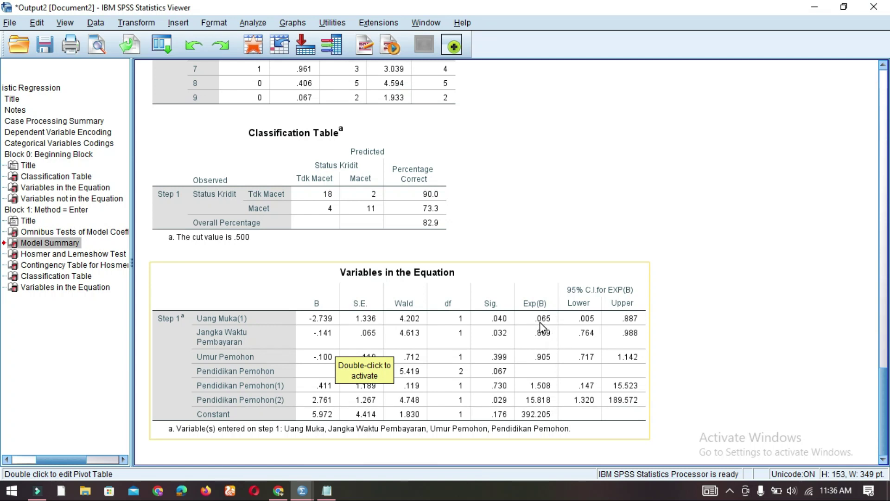
scroll(539, 322, "up", 8)
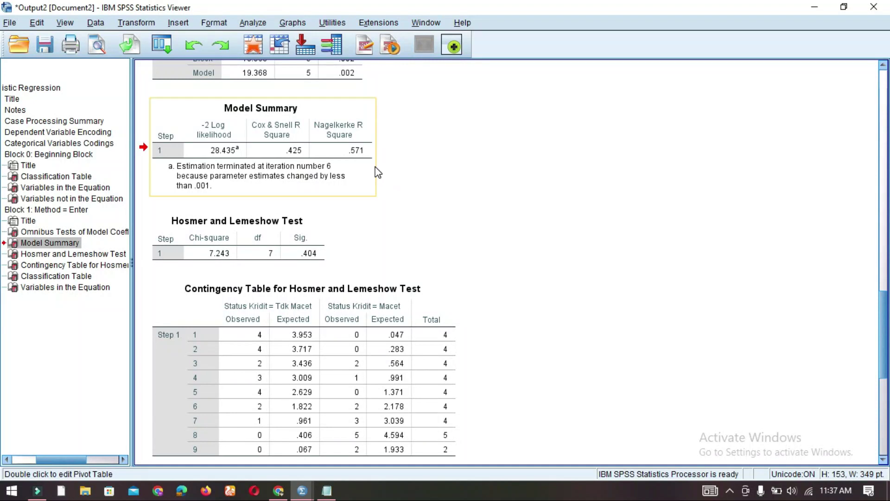
left_click(348, 168)
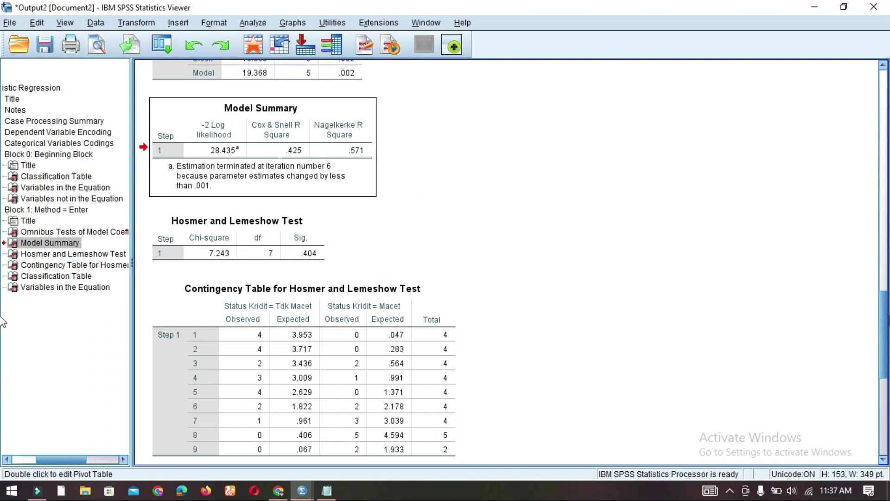
scroll(510, 232, "up", 15)
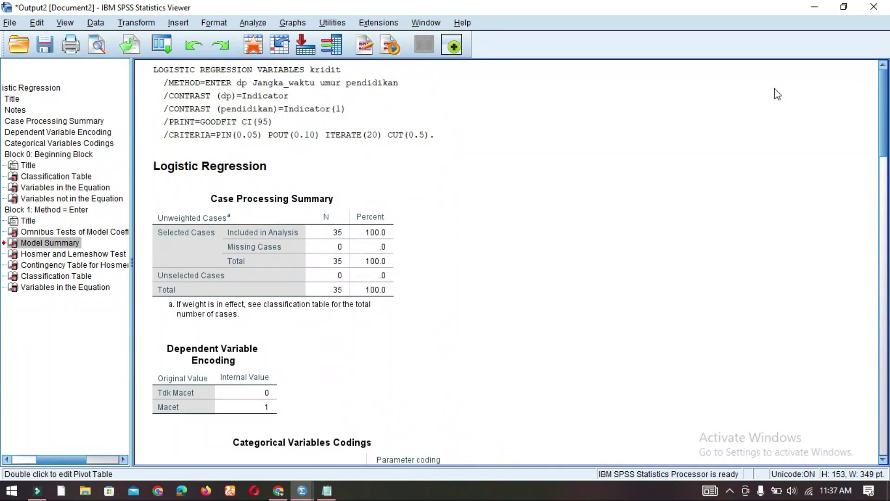
left_click(640, 219)
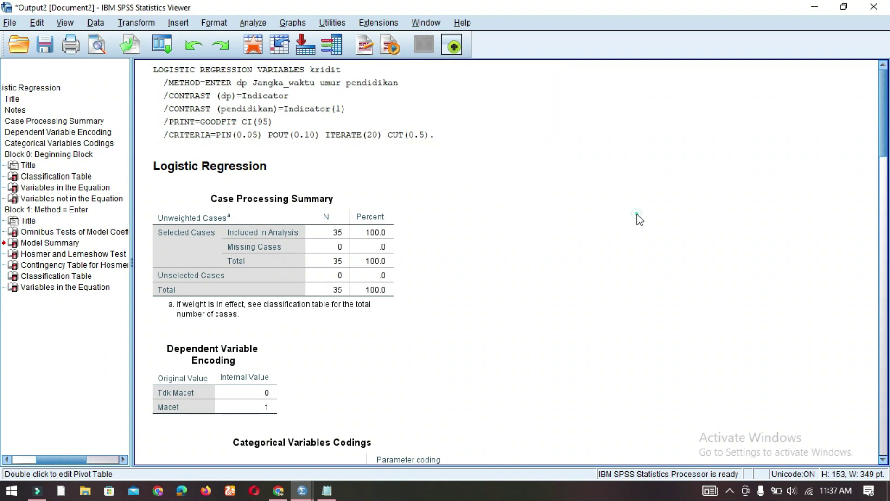
left_click_drag(883, 119, 887, 341)
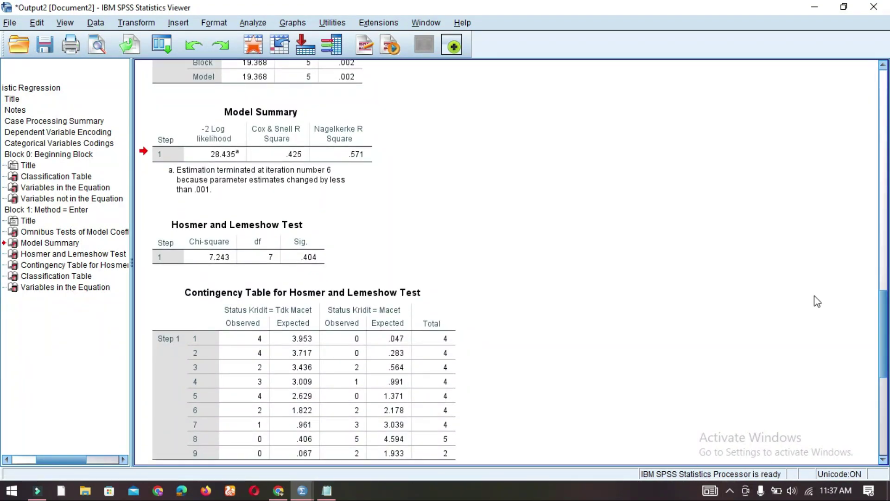
left_click(730, 490)
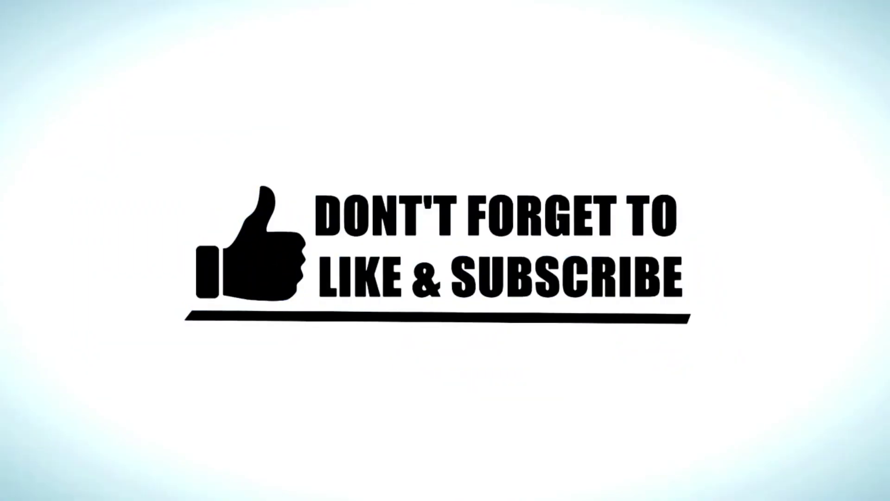